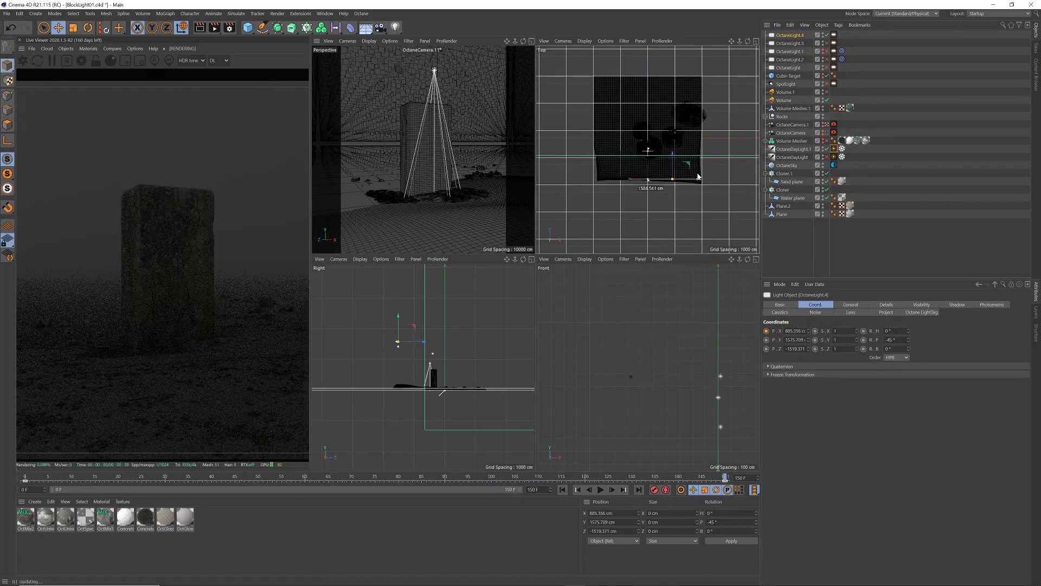
Scrub through the timeline and inspect the Octane lights to preview the animated laser projections across the stone block
{"action": "left_click_drag", "start_coordinate": [724, 478], "coordinate": [25, 478]}
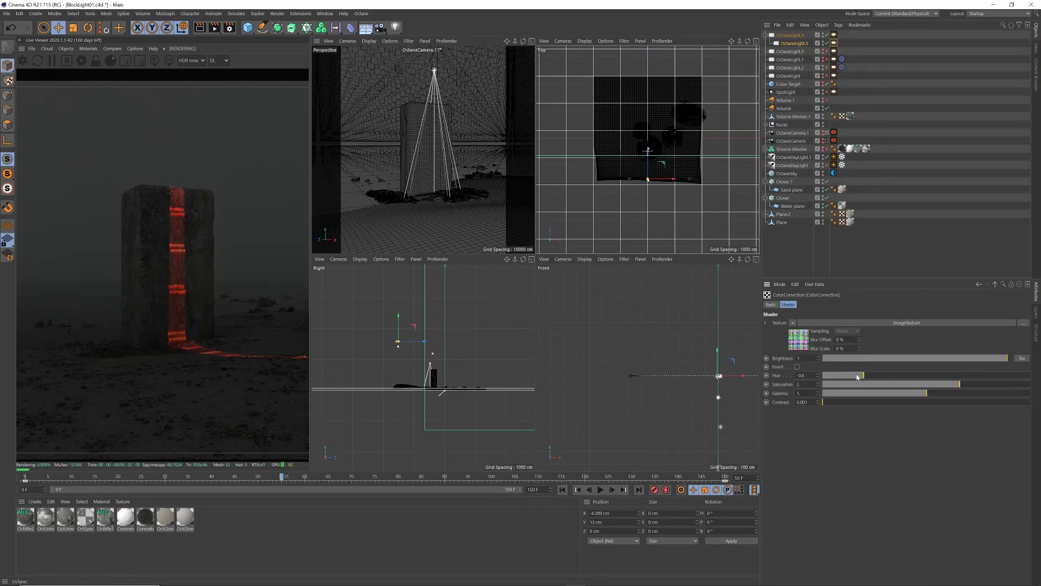
{"action": "left_click_drag", "start_coordinate": [857, 374], "coordinate": [883, 374]}
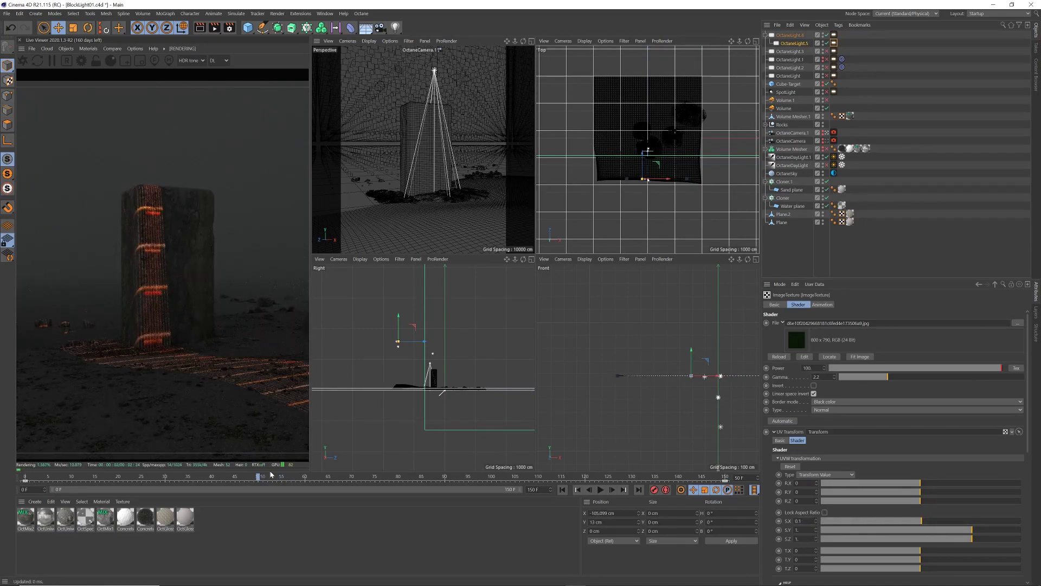
{"action": "left_click_drag", "start_coordinate": [271, 475], "coordinate": [222, 472]}
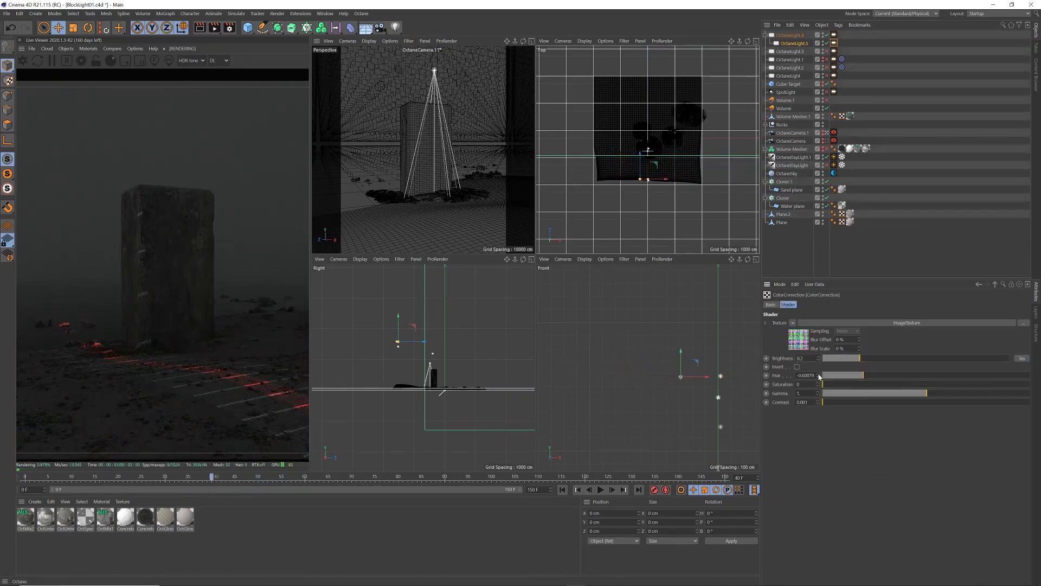
{"action": "left_click_drag", "start_coordinate": [444, 478], "coordinate": [397, 477]}
{"action": "left_click_drag", "start_coordinate": [398, 478], "coordinate": [262, 477]}
{"action": "left_click", "coordinate": [796, 85], "text": "shift"}
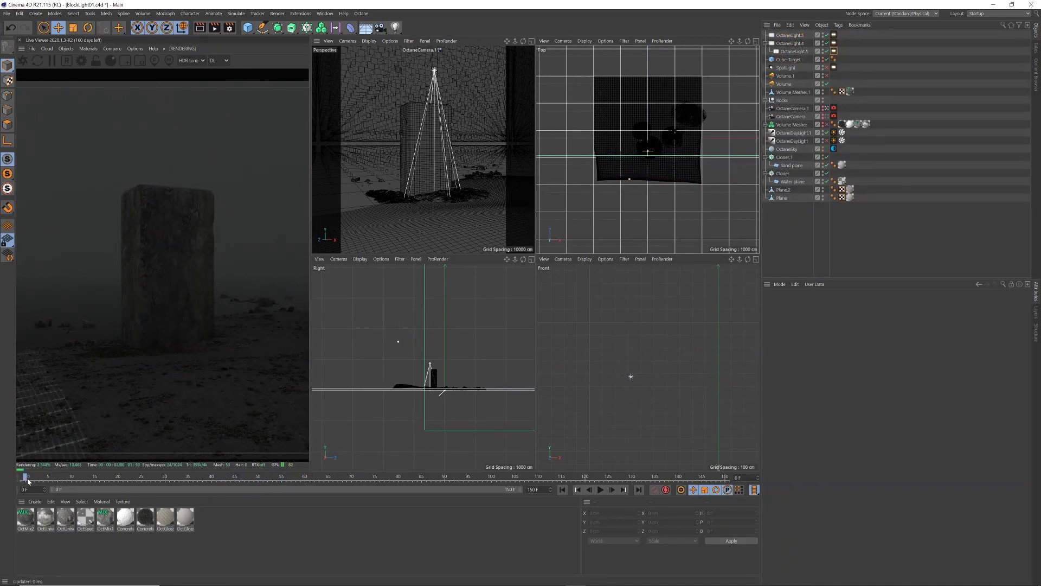
{"action": "left_click", "coordinate": [790, 35]}
{"action": "left_click_drag", "start_coordinate": [739, 259], "coordinate": [740, 264]}
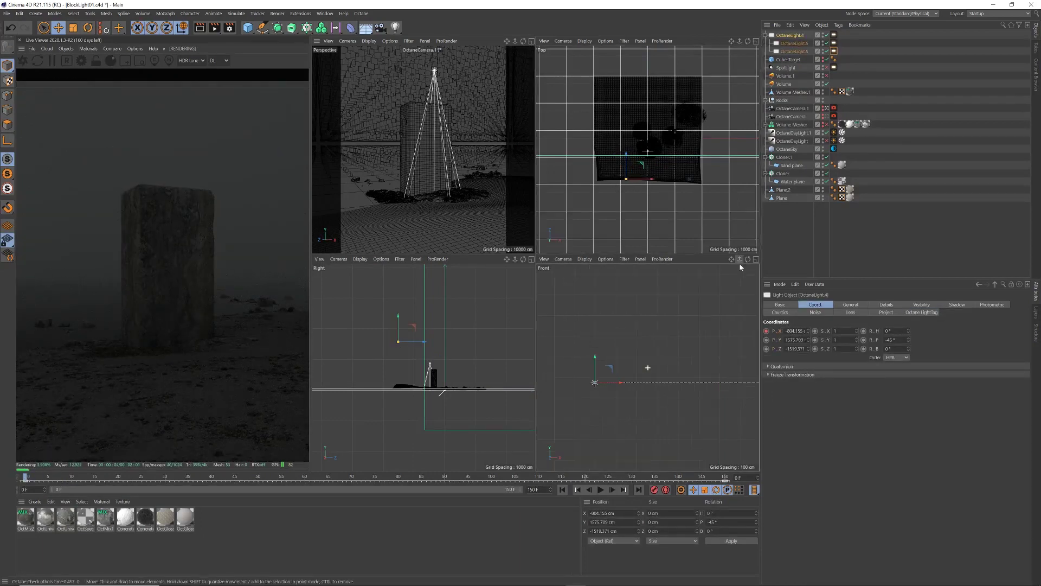
{"action": "mouse_move", "coordinate": [250, 477]}
{"action": "left_mouse_down"}
{"action": "mouse_move", "coordinate": [230, 457]}
{"action": "mouse_move", "coordinate": [527, 475]}
{"action": "mouse_move", "coordinate": [128, 476]}
{"action": "mouse_move", "coordinate": [239, 476]}
{"action": "left_mouse_up"}
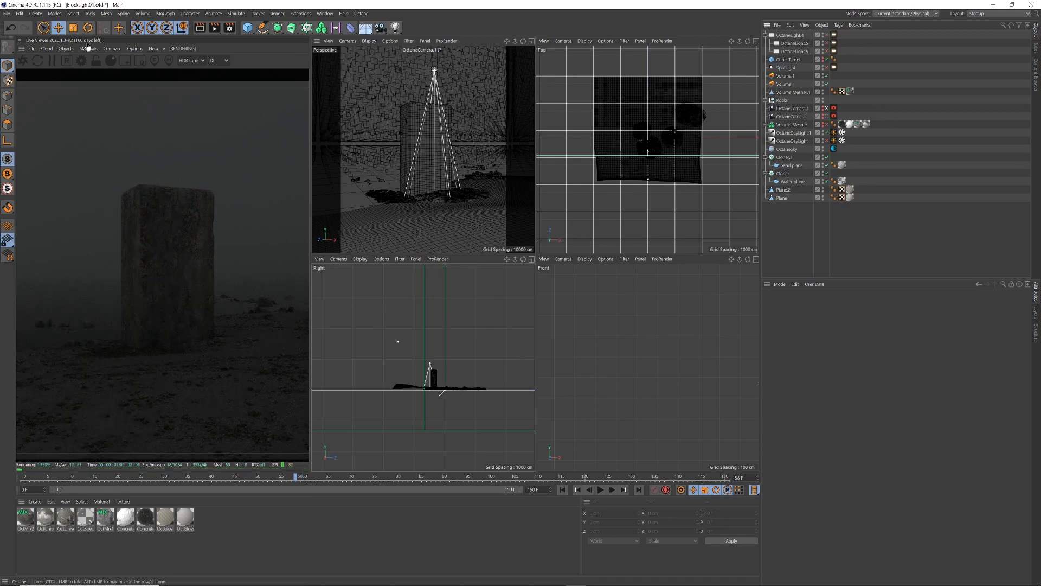
Add an Octane Arealight and place it in front of the stone block at about Y 432 cm, Z -935 cm
{"action": "left_click", "coordinate": [66, 49]}
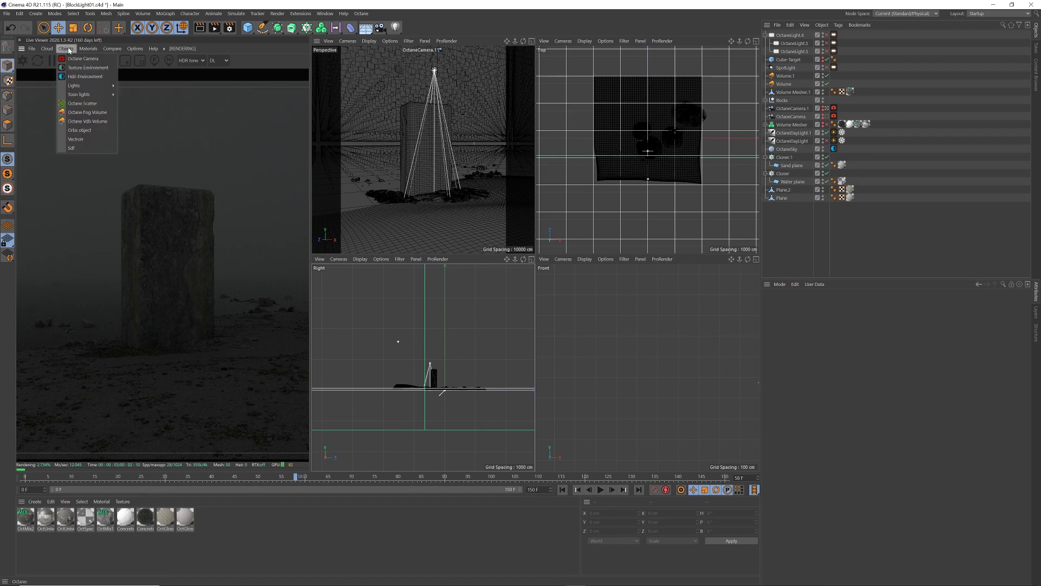
{"action": "mouse_move", "coordinate": [88, 90]}
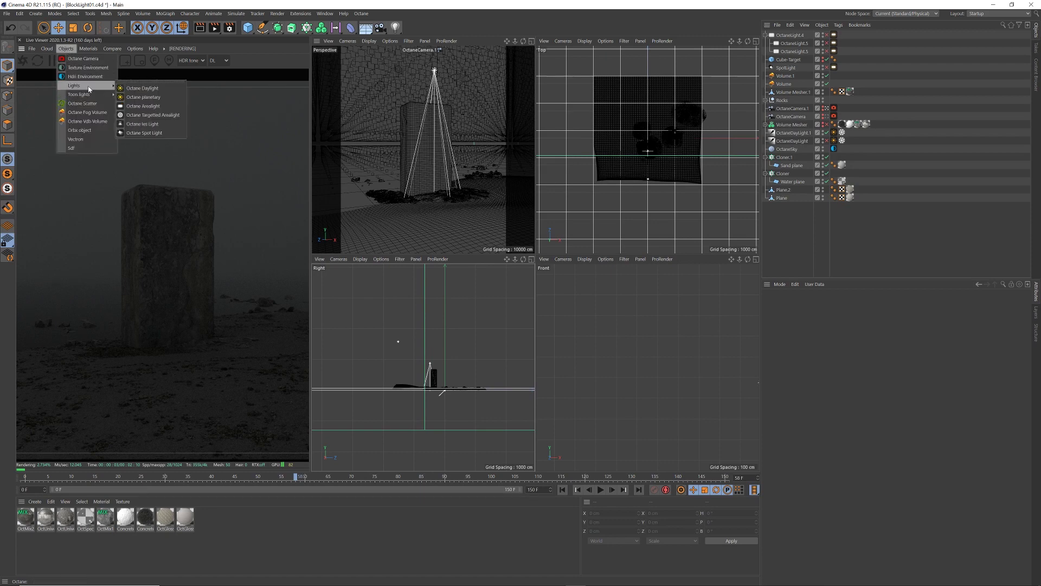
{"action": "left_click", "coordinate": [149, 107]}
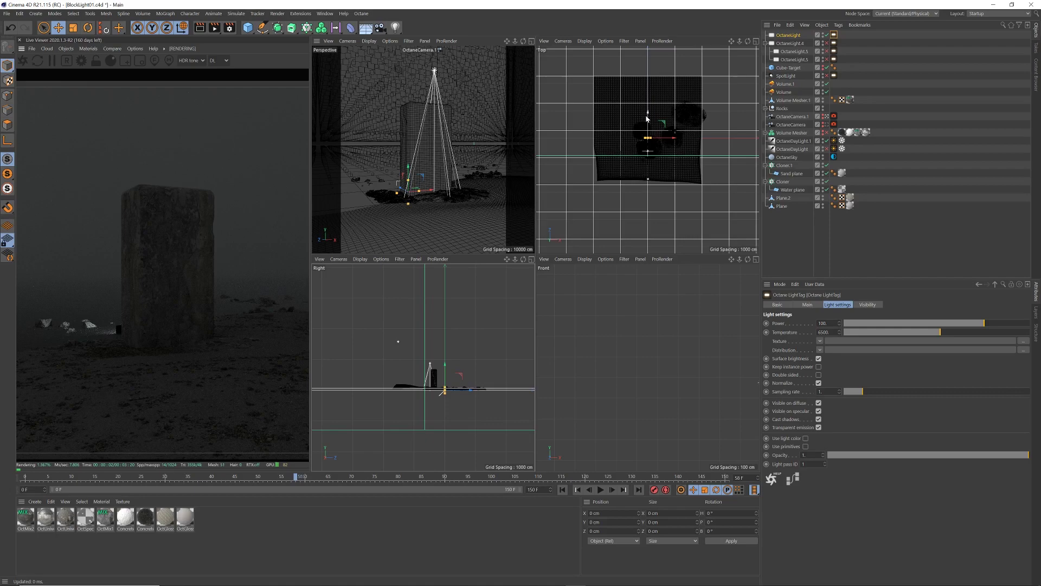
{"action": "left_click_drag", "start_coordinate": [647, 118], "coordinate": [653, 144]}
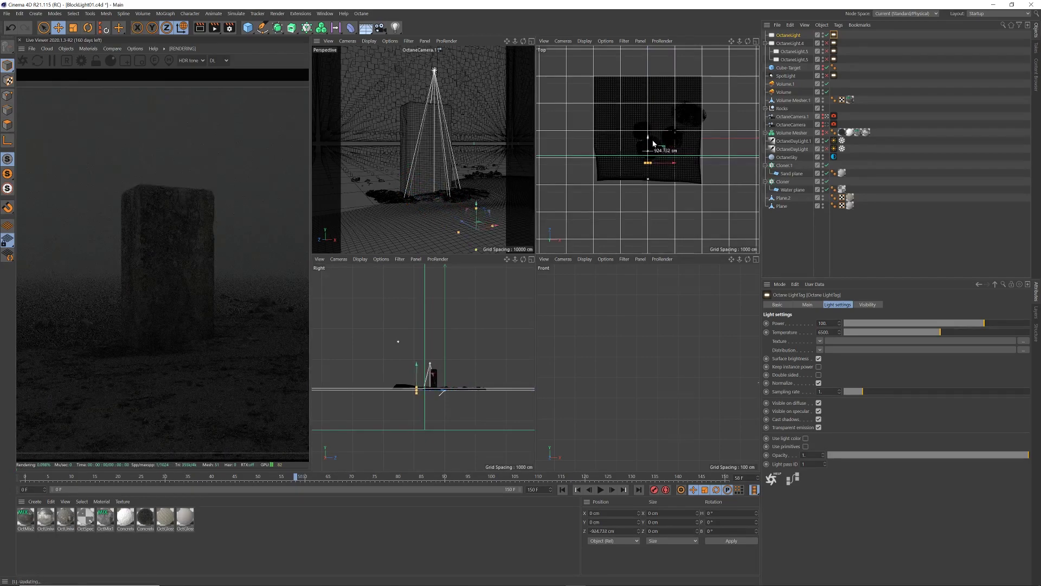
{"action": "left_click_drag", "start_coordinate": [416, 374], "coordinate": [414, 353]}
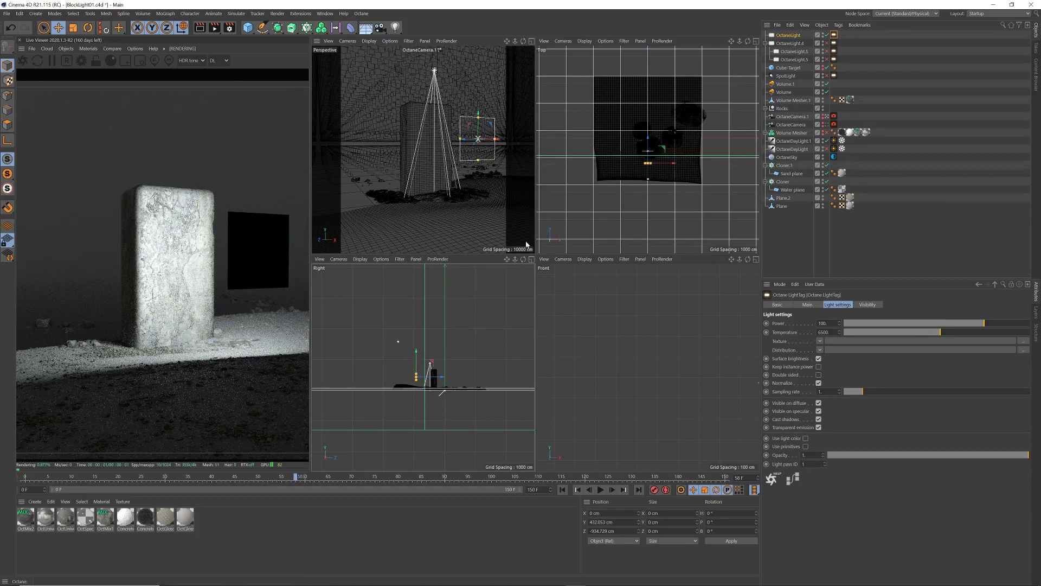
Assign an ImageTexture to the new area light's distribution and open its shader settings
{"action": "left_click", "coordinate": [793, 35]}
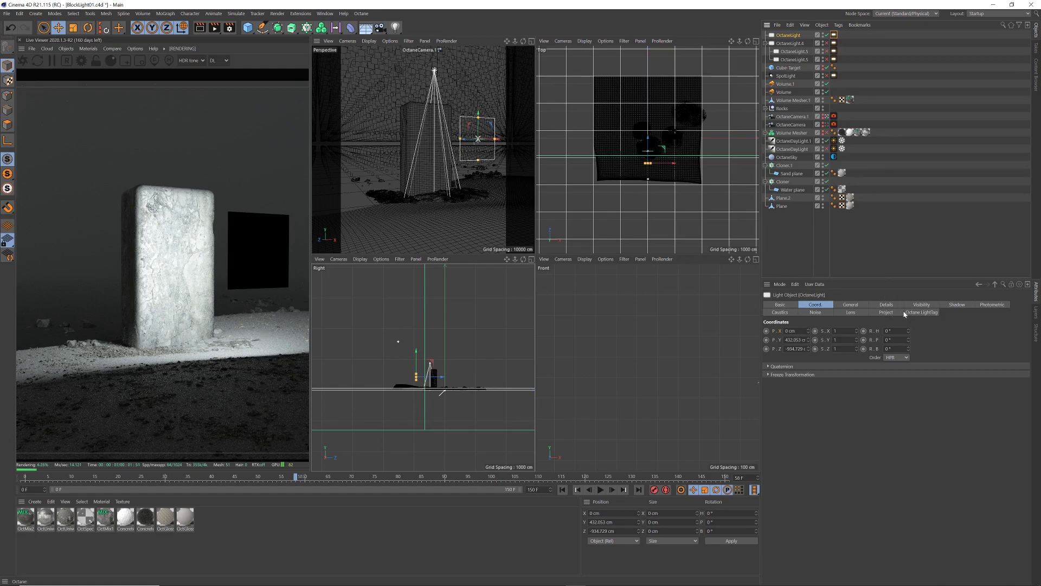
{"action": "left_click", "coordinate": [922, 313]}
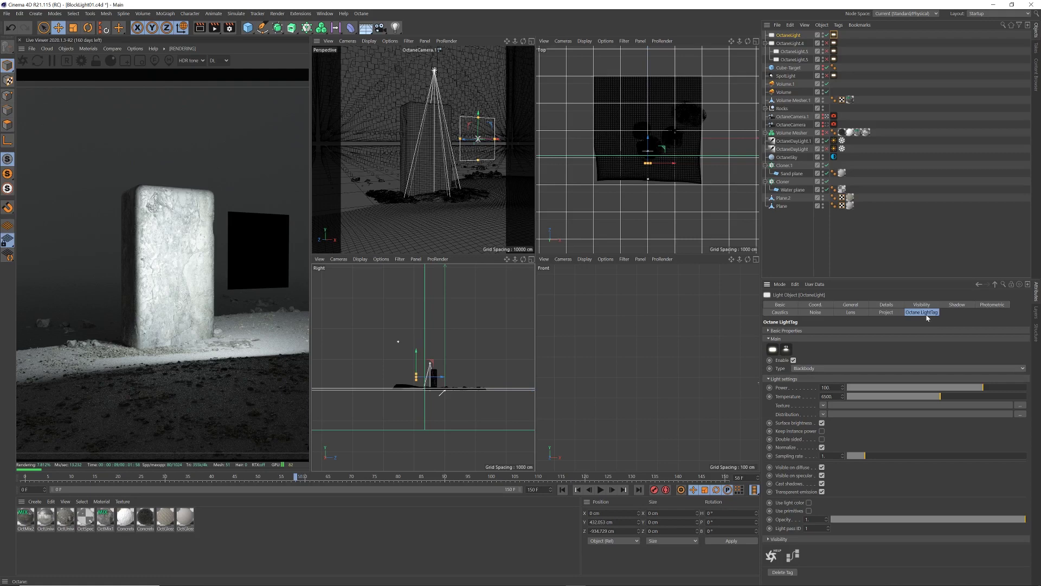
{"action": "left_click", "coordinate": [823, 415]}
{"action": "mouse_move", "coordinate": [848, 358]}
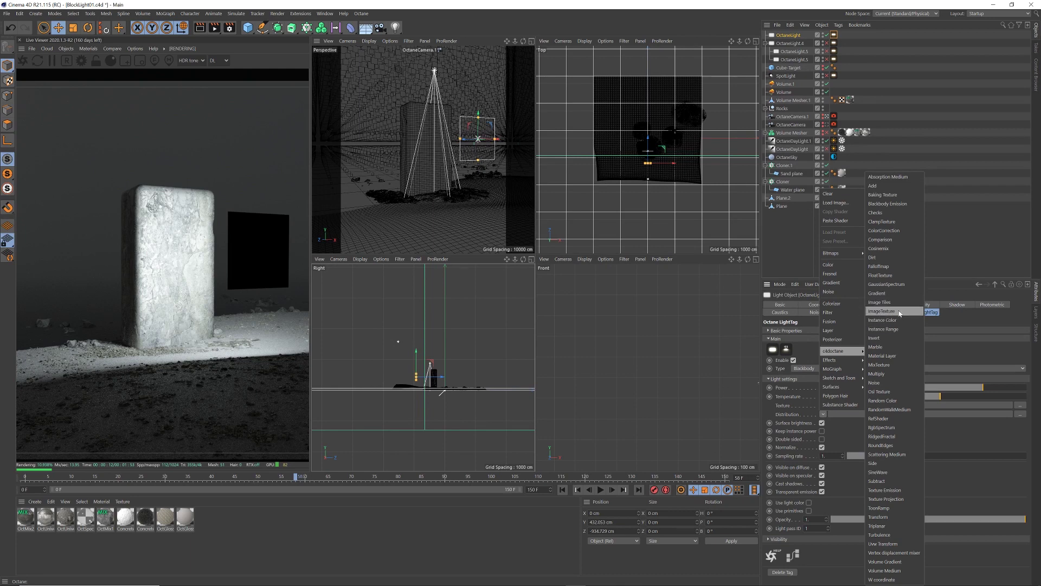
{"action": "left_click", "coordinate": [883, 311]}
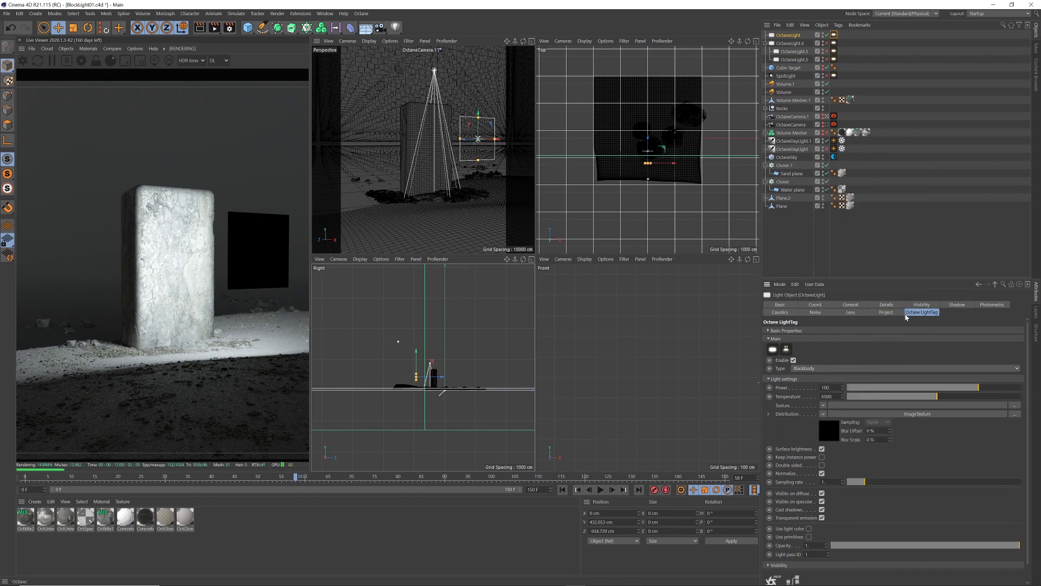
{"action": "left_click", "coordinate": [943, 413]}
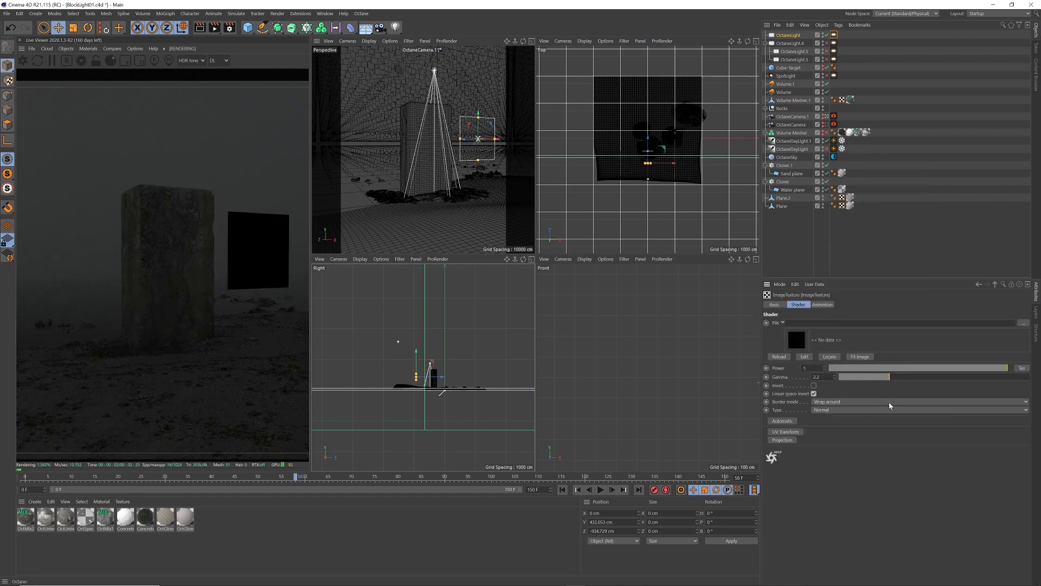
Switch to Chrome and view the black and neon green grid image in the "grid matrix" image search
{"action": "left_click", "coordinate": [1023, 322]}
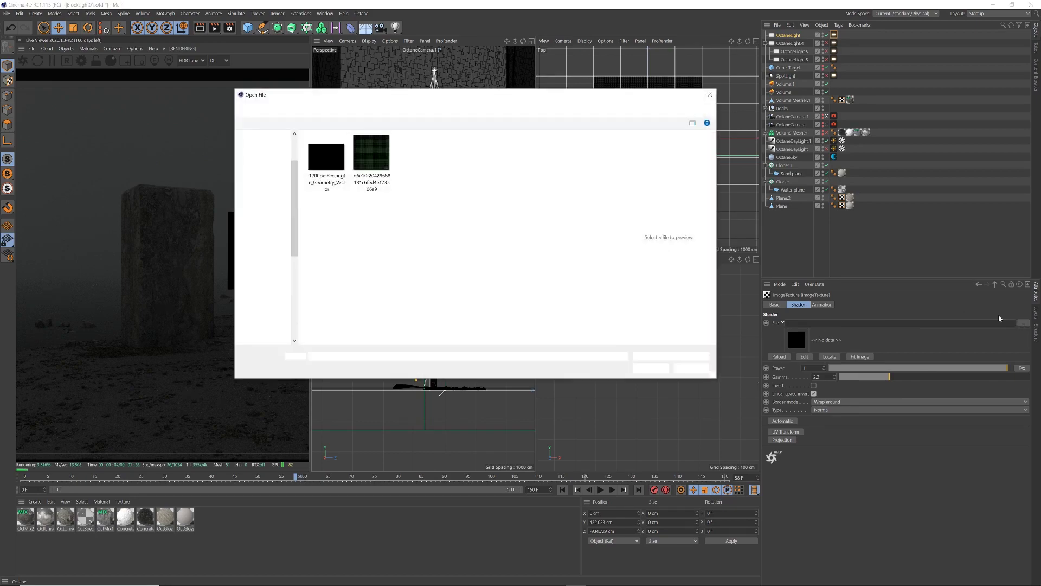
{"action": "left_click", "coordinate": [692, 369]}
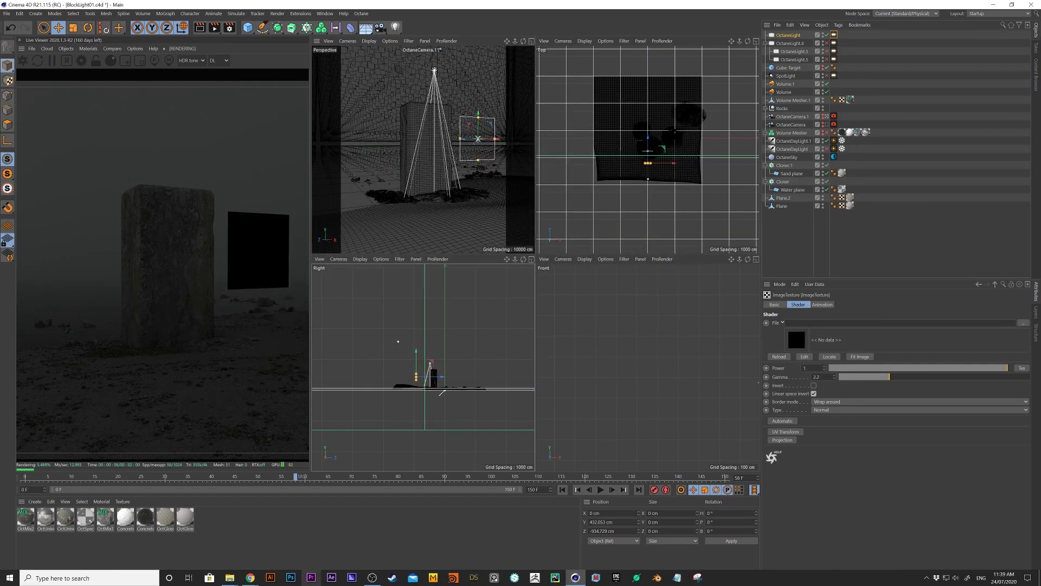
{"action": "mouse_move", "coordinate": [249, 578]}
{"action": "left_click", "coordinate": [284, 544]}
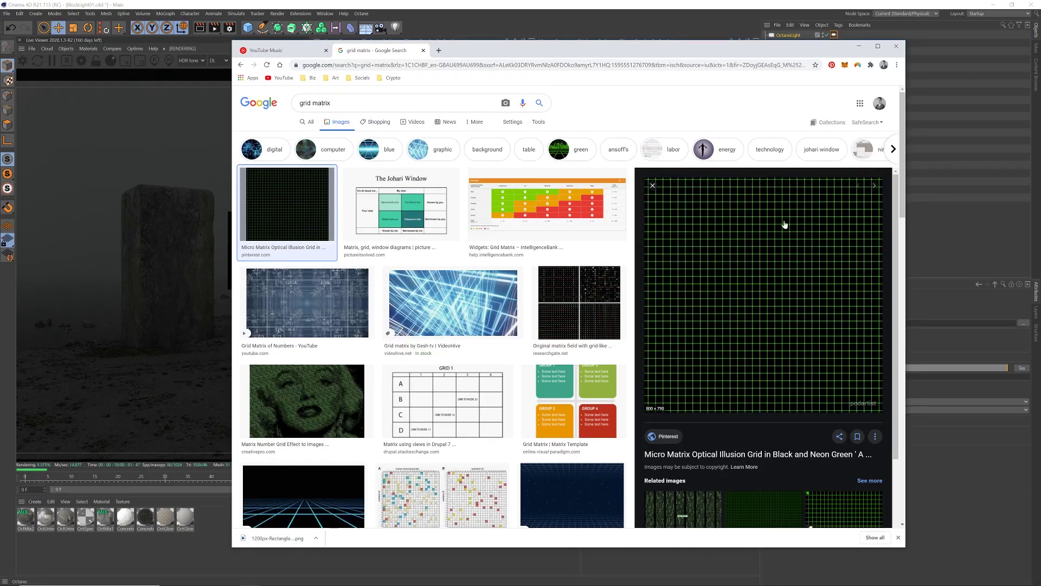
{"action": "left_click", "coordinate": [950, 239]}
{"action": "left_click", "coordinate": [1023, 323]}
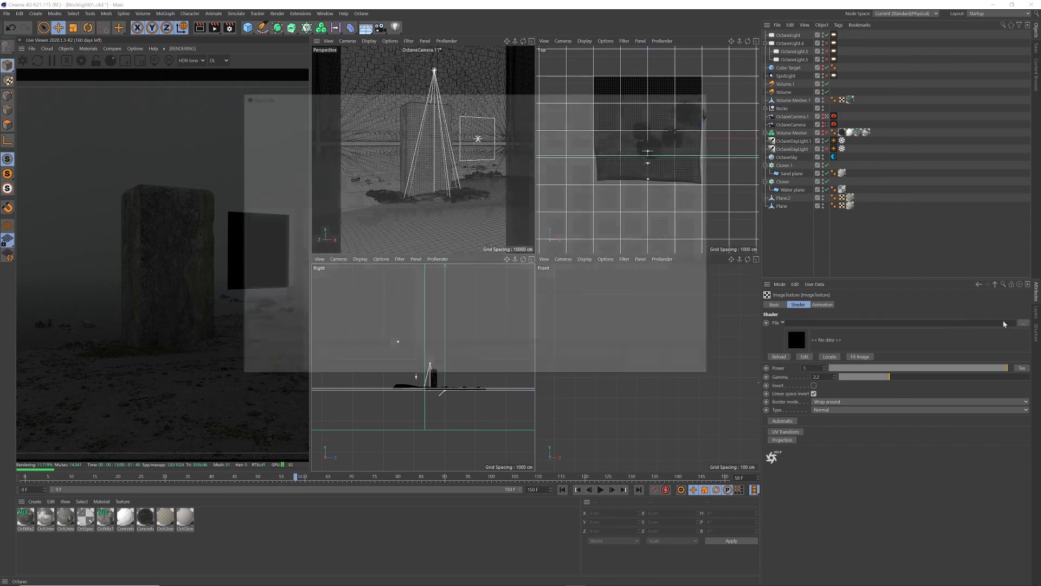
{"action": "left_click", "coordinate": [374, 158]}
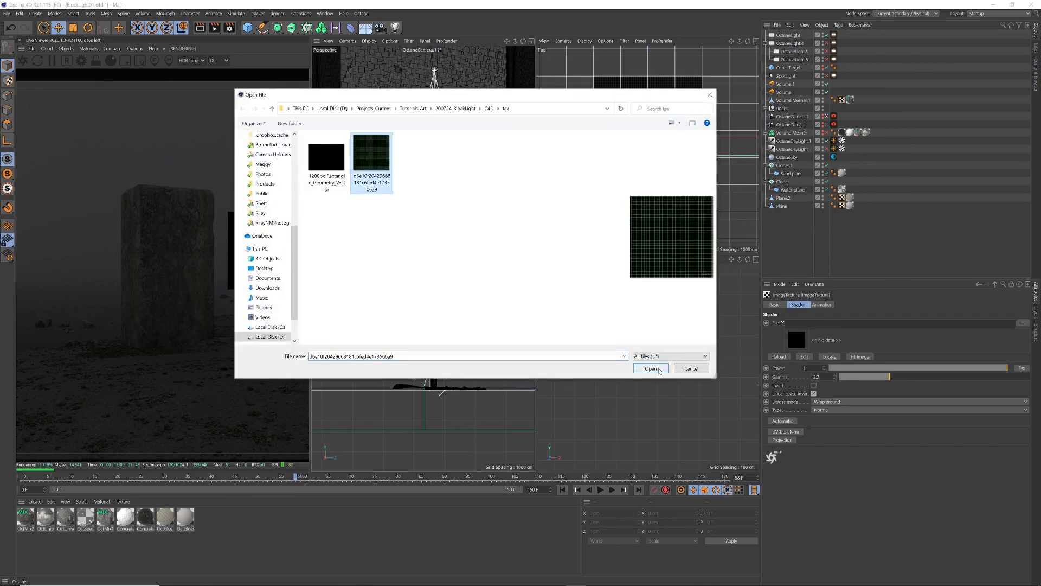
{"action": "left_click", "coordinate": [651, 368]}
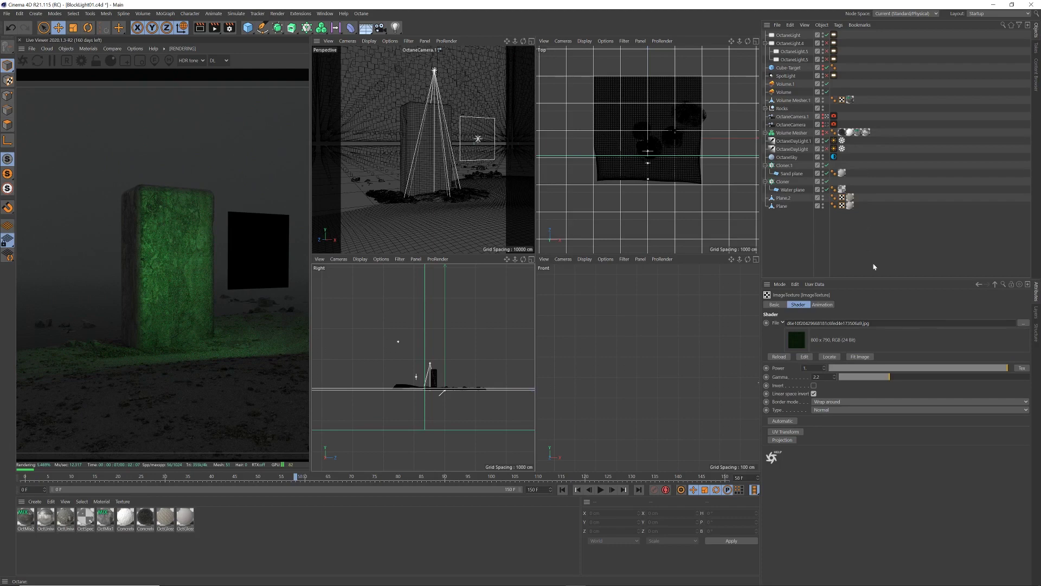
Add a Texture Projection to the grid ImageTexture and set its projection type to Perspective
{"action": "left_click", "coordinate": [782, 440]}
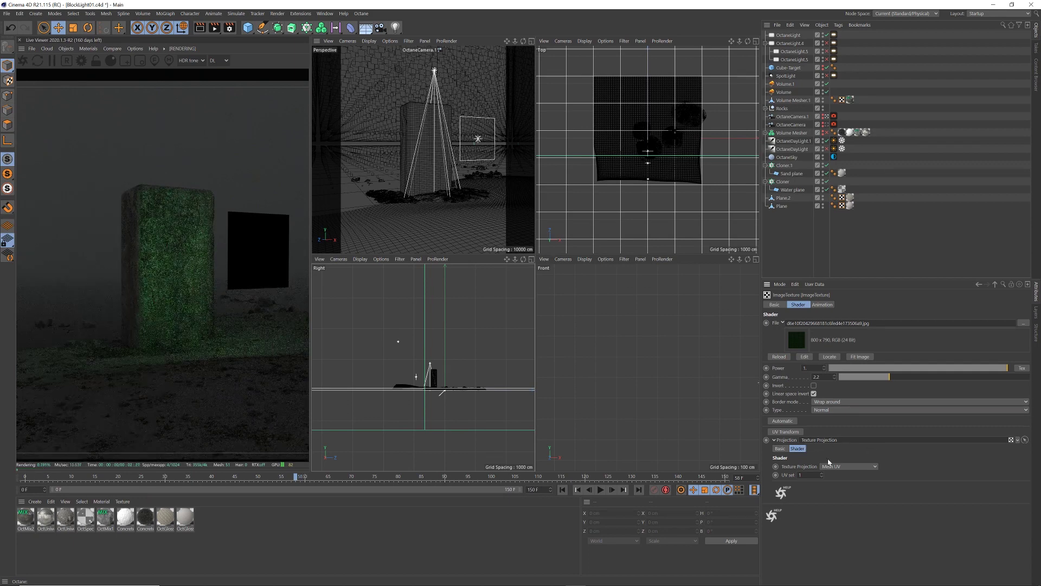
{"action": "left_click", "coordinate": [842, 467]}
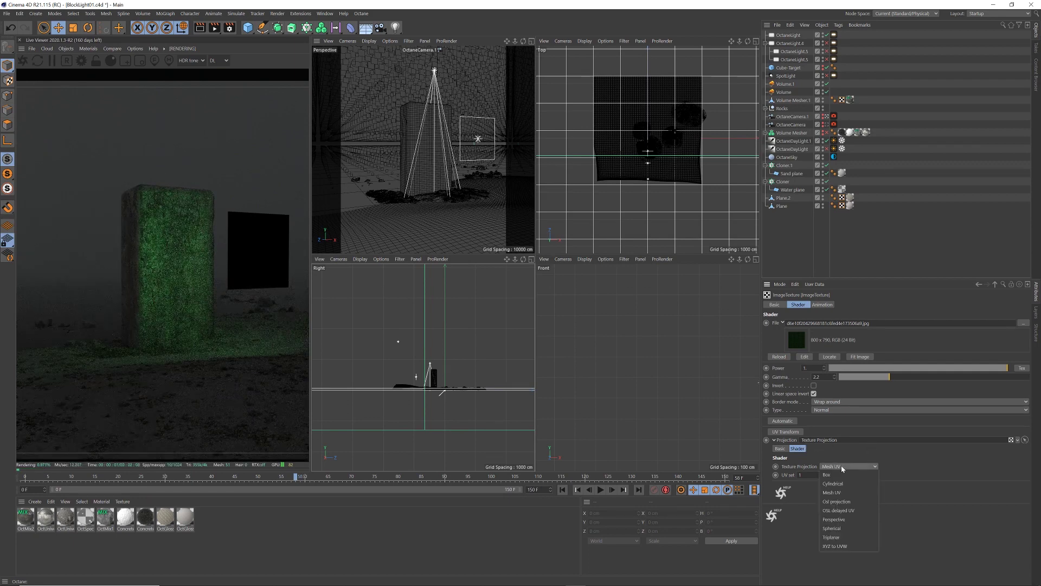
{"action": "left_click", "coordinate": [856, 521]}
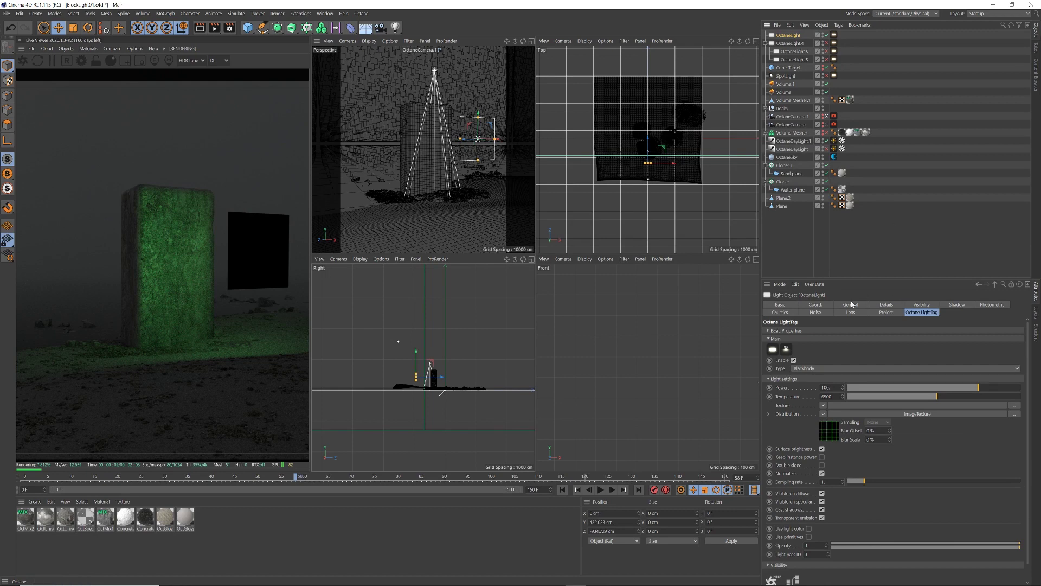
Shrink the new area light to 2 cm in Size X and Size Y
{"action": "left_click", "coordinate": [792, 35]}
{"action": "left_click", "coordinate": [887, 305]}
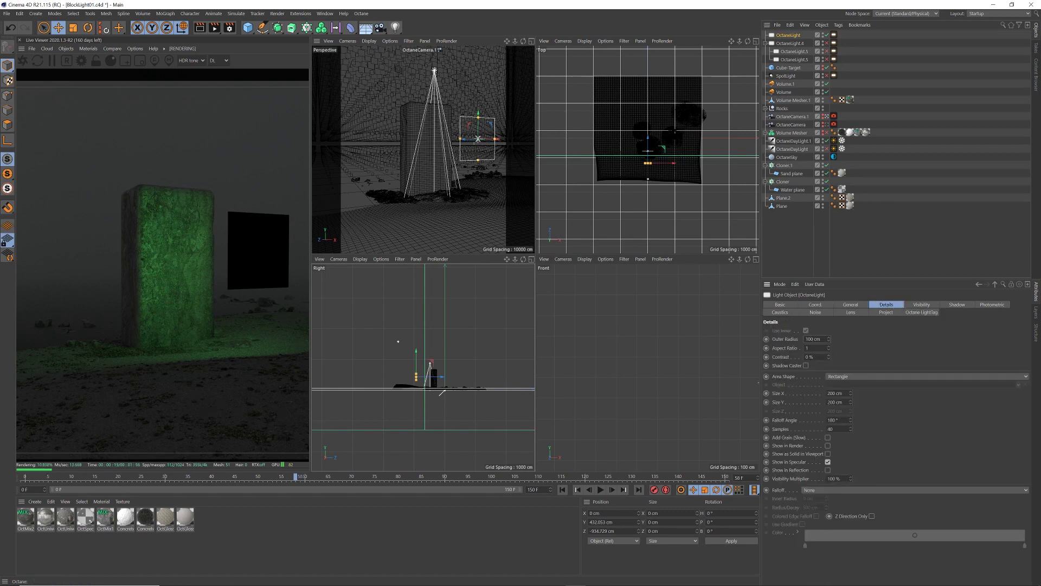
{"action": "type", "text": "2"}
{"action": "key", "text": "Return"}
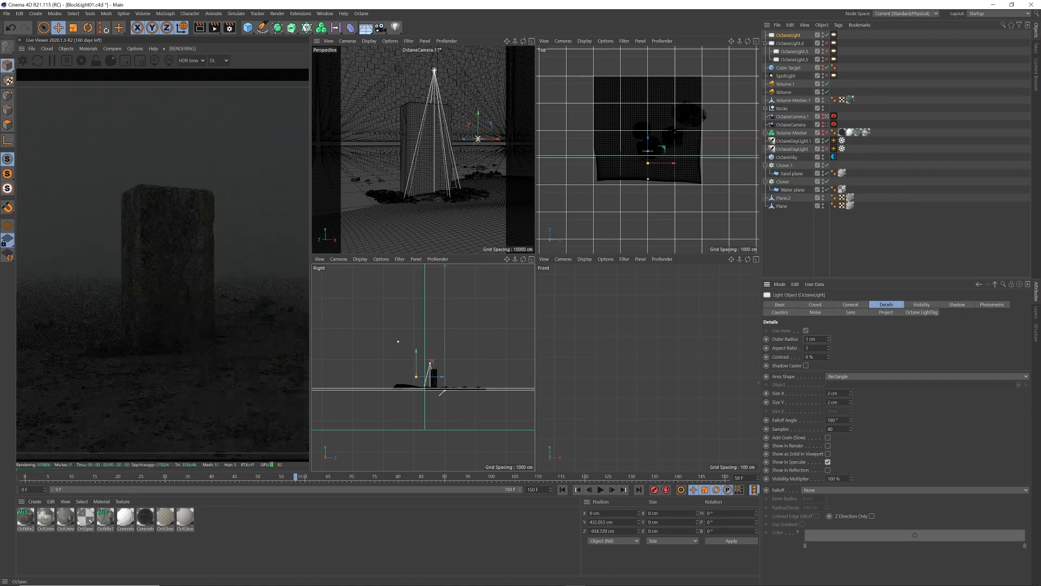
Set the area light's power to 100000 and its distribution ImageTexture's power to 100
{"action": "left_click", "coordinate": [922, 313]}
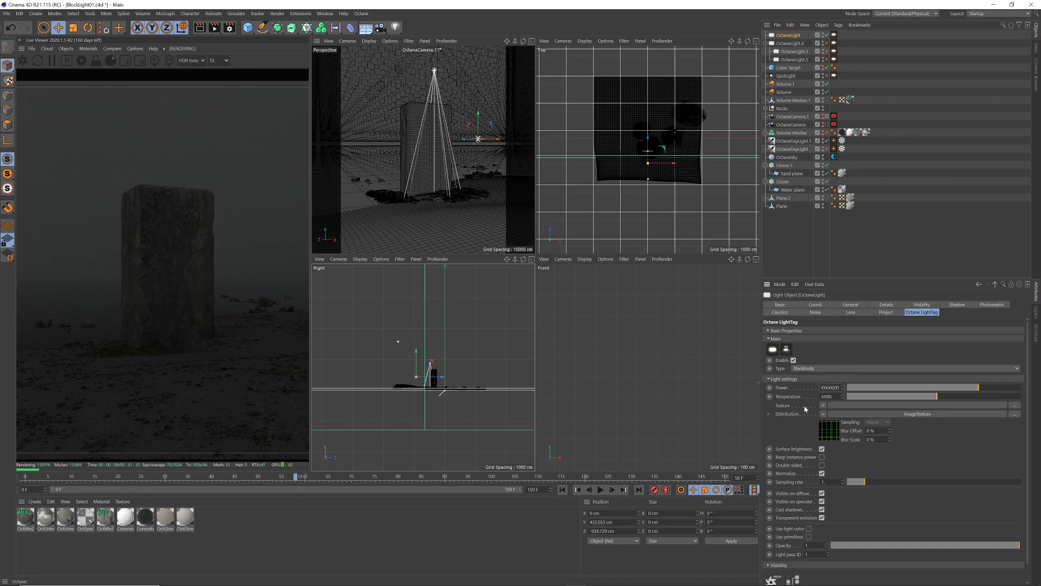
{"action": "key", "text": "Return"}
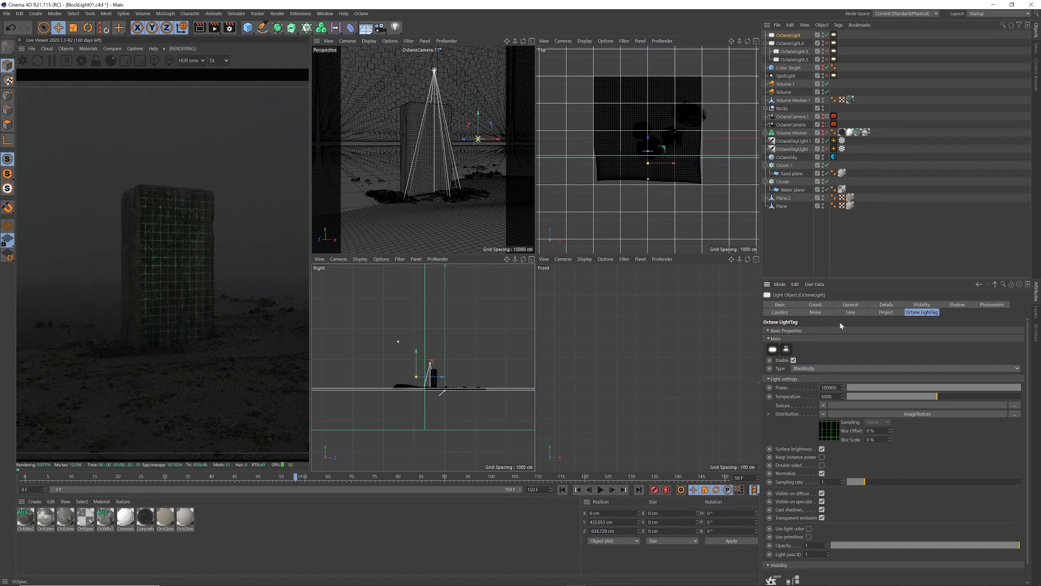
{"action": "left_click", "coordinate": [915, 415]}
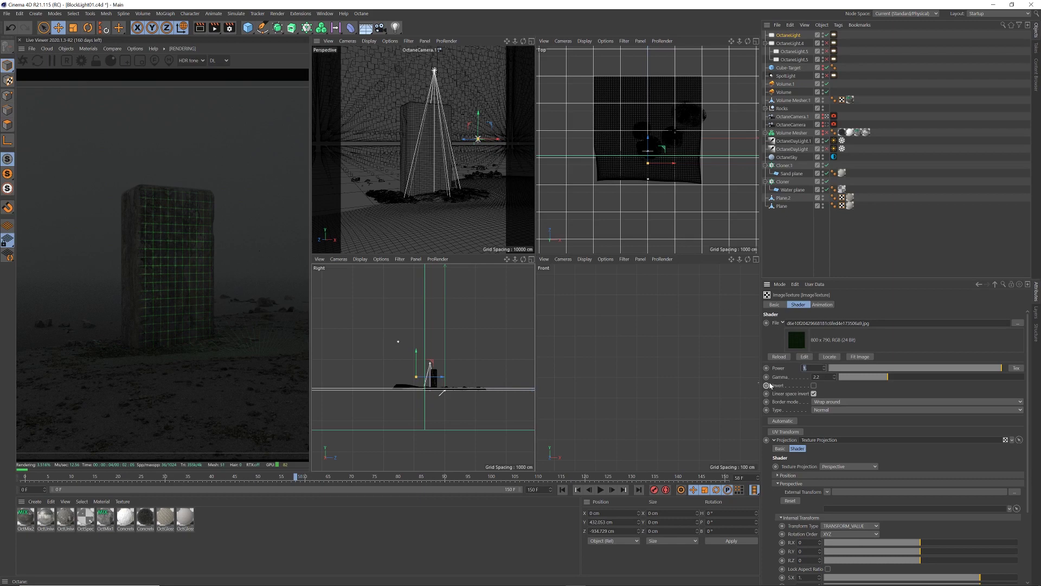
{"action": "type", "text": "100."}
{"action": "key", "text": "Return"}
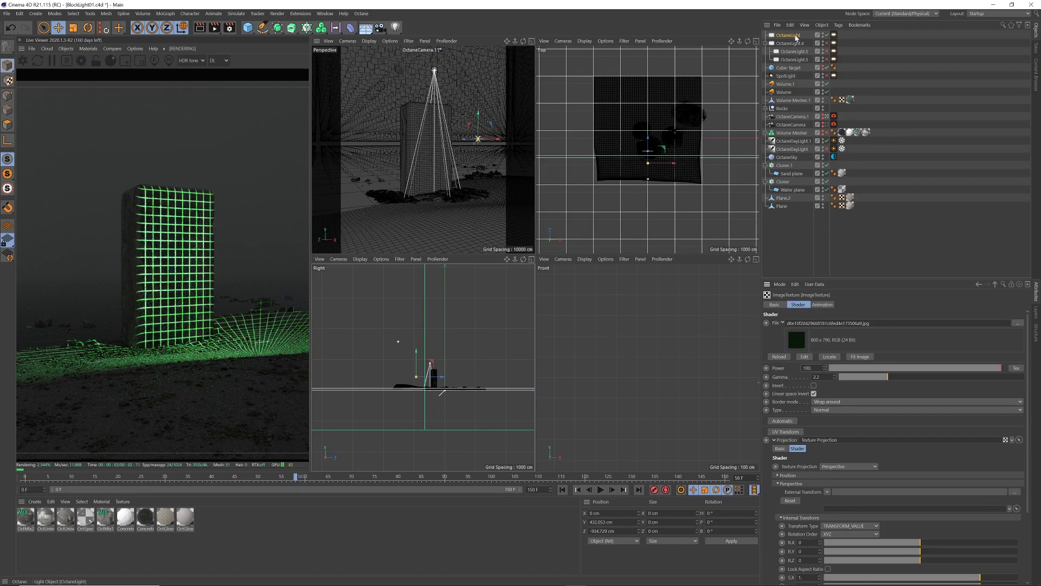
Set the area light's pitch rotation to -90° in its coordinates
{"action": "left_click", "coordinate": [794, 36]}
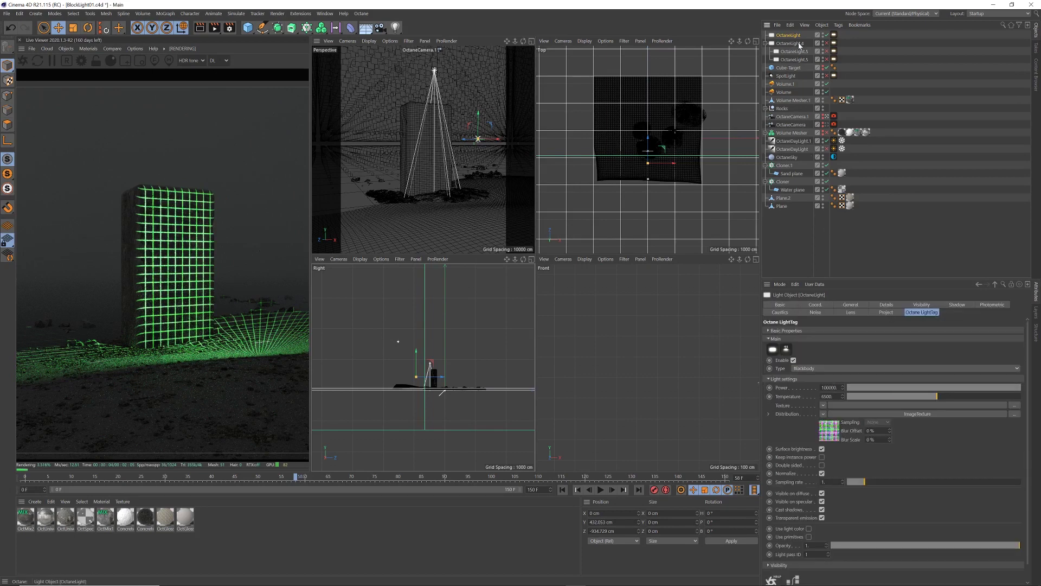
{"action": "left_click", "coordinate": [816, 305]}
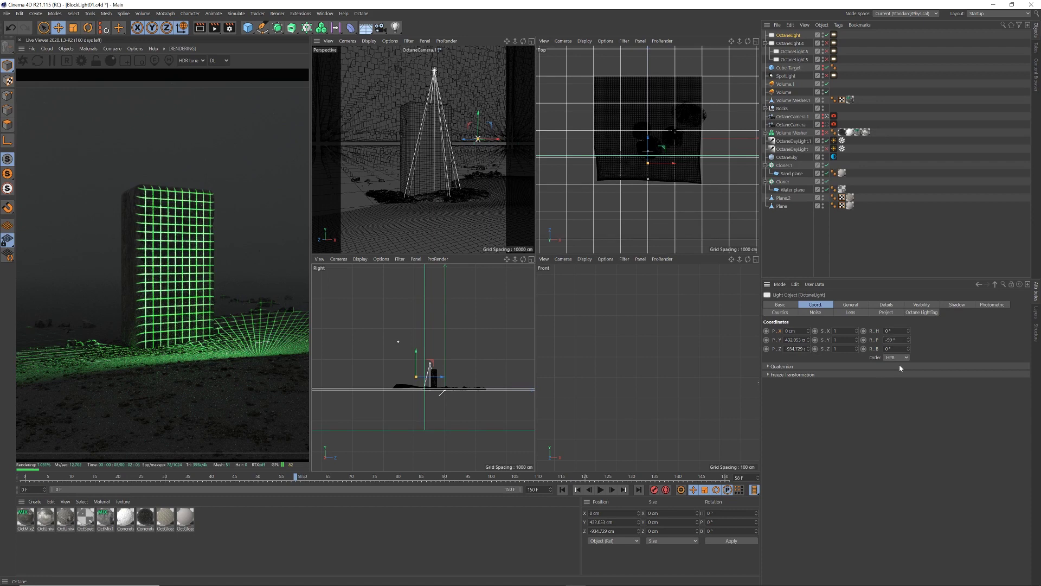
{"action": "key", "text": "Return"}
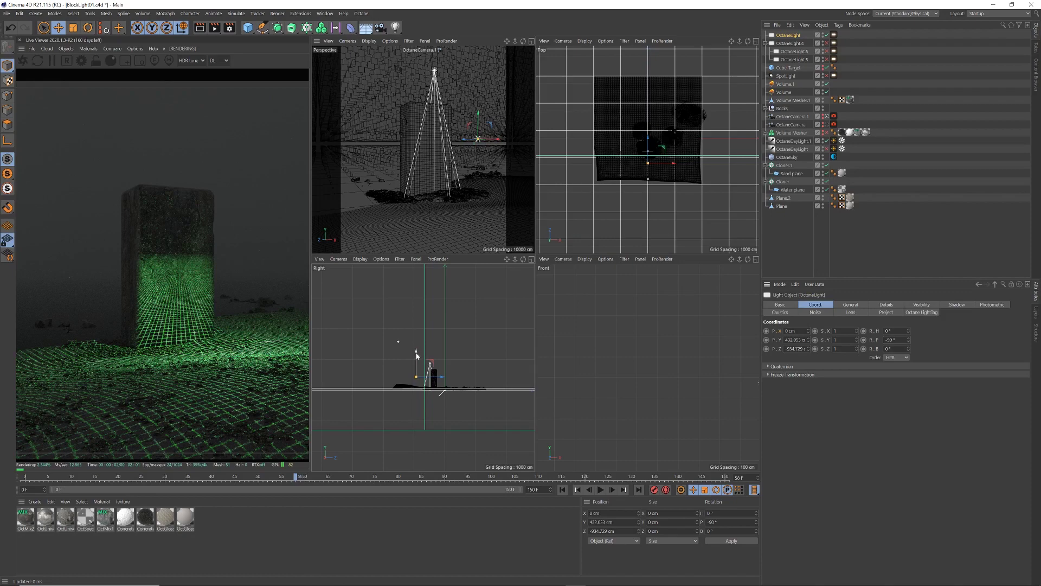
Reposition the area light to about X -75 cm, Y 952 cm, Z -1102 cm, above and in front of the block
{"action": "mouse_move", "coordinate": [417, 355]}
{"action": "left_mouse_down"}
{"action": "mouse_move", "coordinate": [416, 315]}
{"action": "mouse_move", "coordinate": [420, 359]}
{"action": "mouse_move", "coordinate": [419, 340]}
{"action": "left_mouse_up"}
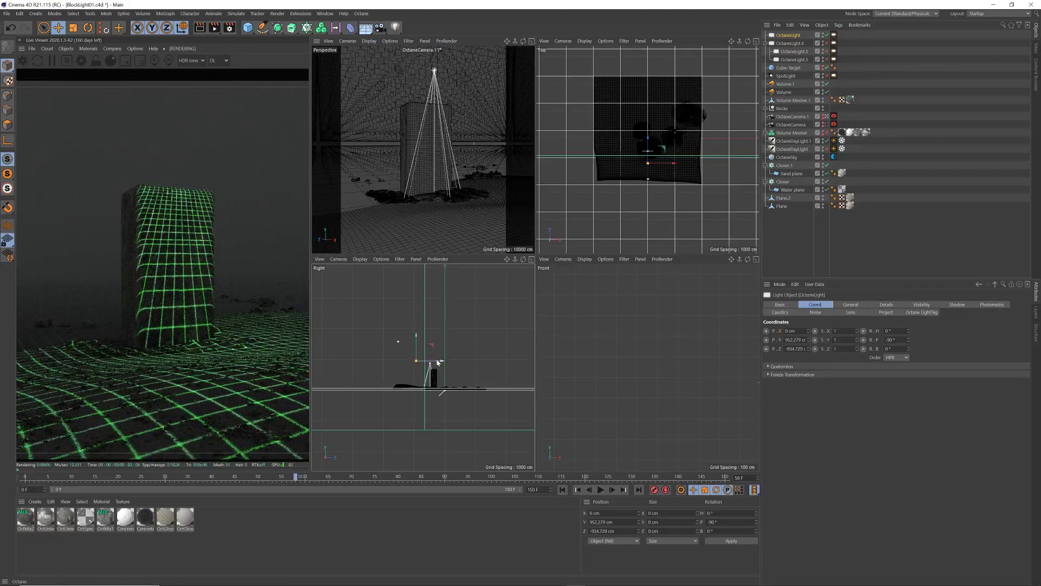
{"action": "mouse_move", "coordinate": [660, 164]}
{"action": "left_mouse_down"}
{"action": "mouse_move", "coordinate": [632, 166]}
{"action": "mouse_move", "coordinate": [663, 161]}
{"action": "left_mouse_up"}
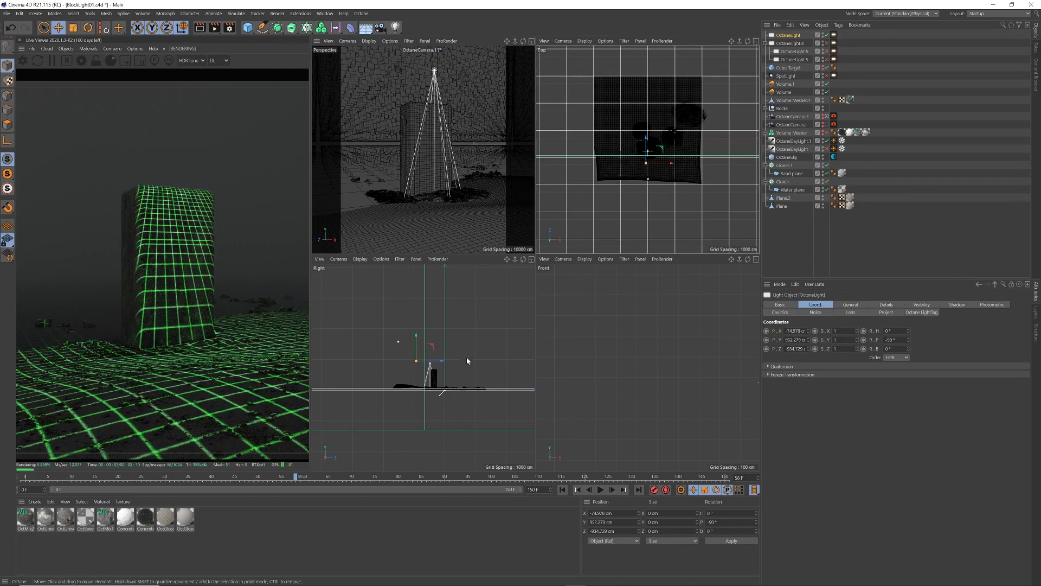
{"action": "left_click_drag", "start_coordinate": [442, 360], "coordinate": [437, 355]}
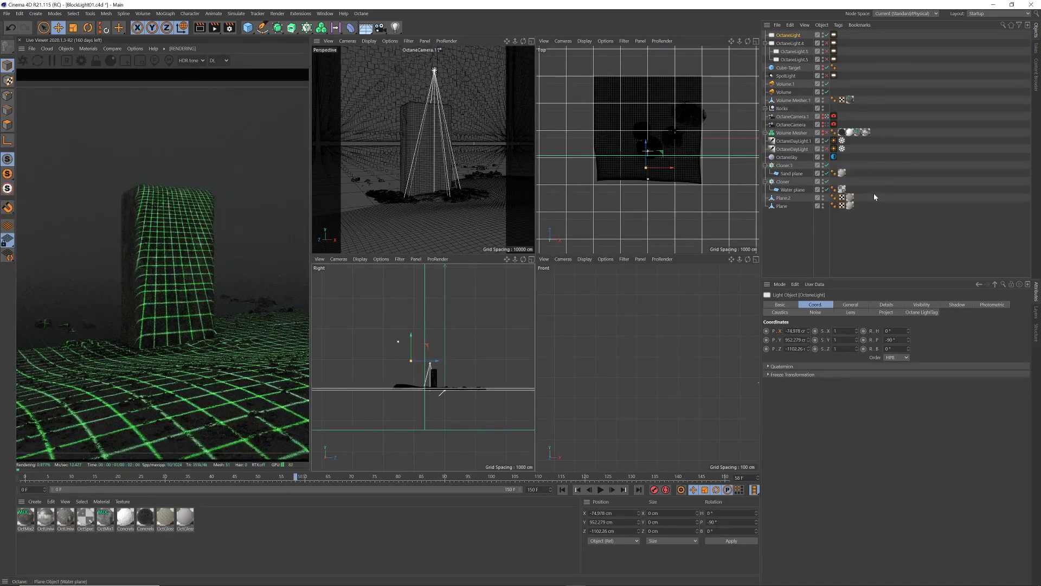